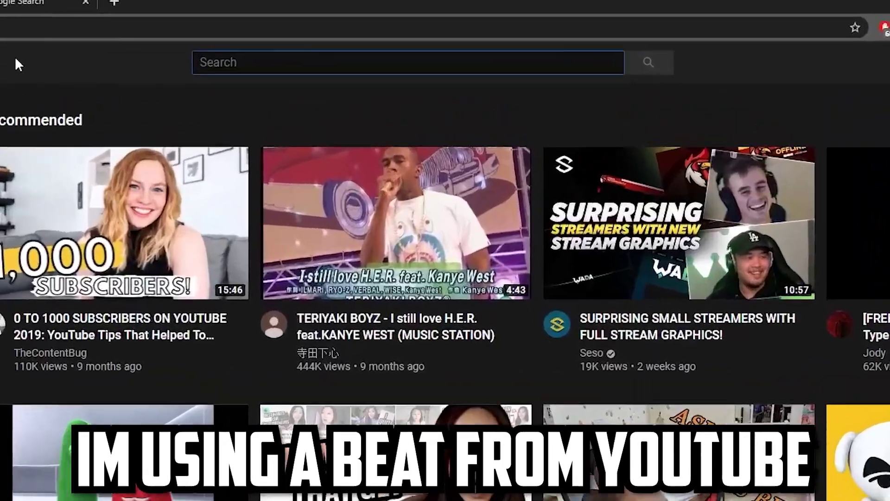
Step: Search Airbit for 'cornavirus type b' and scroll down through the FL Studio preset kits
type("cornav")
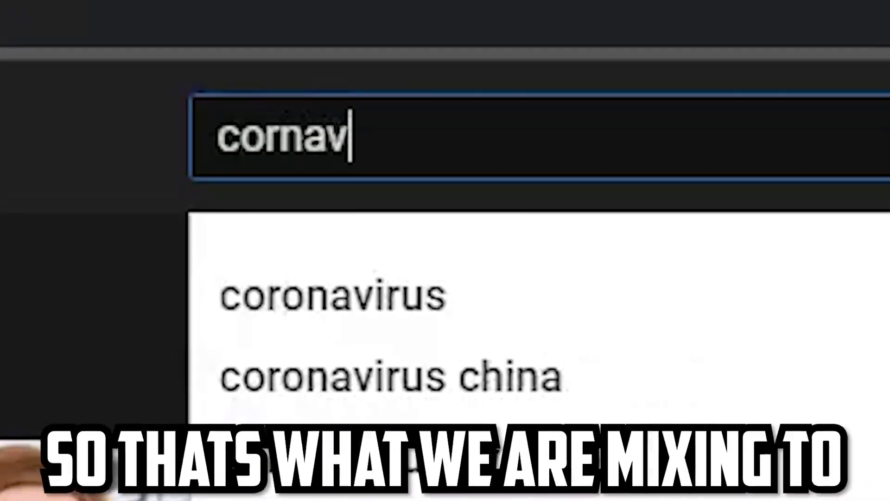
type("irus type b")
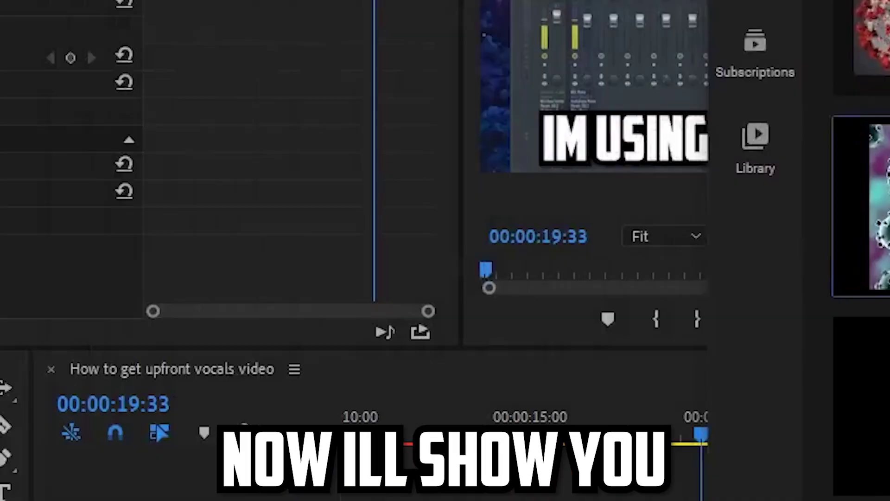
left_click_drag(844, 171, 494, 376)
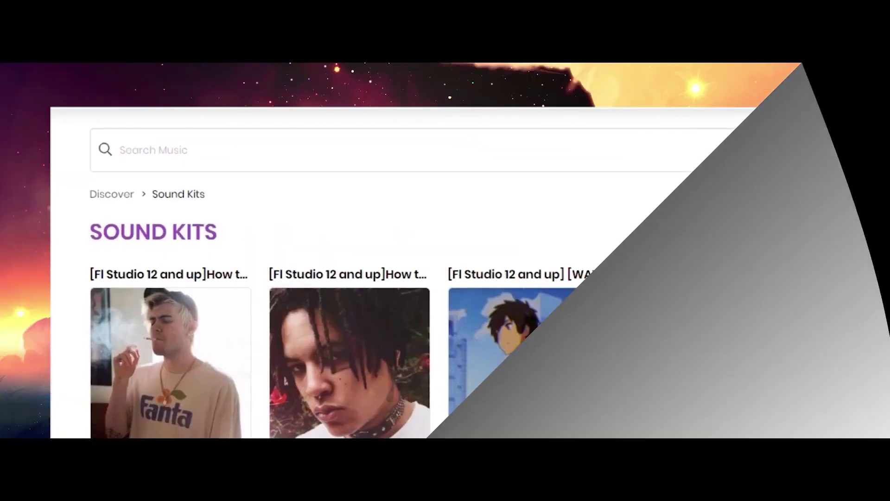
scroll(445, 274, "down", 4)
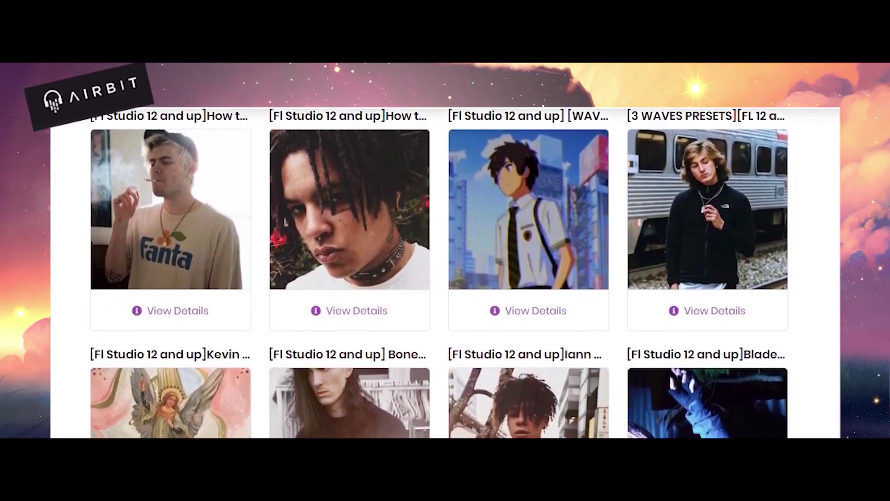
scroll(445, 273, "down", 8)
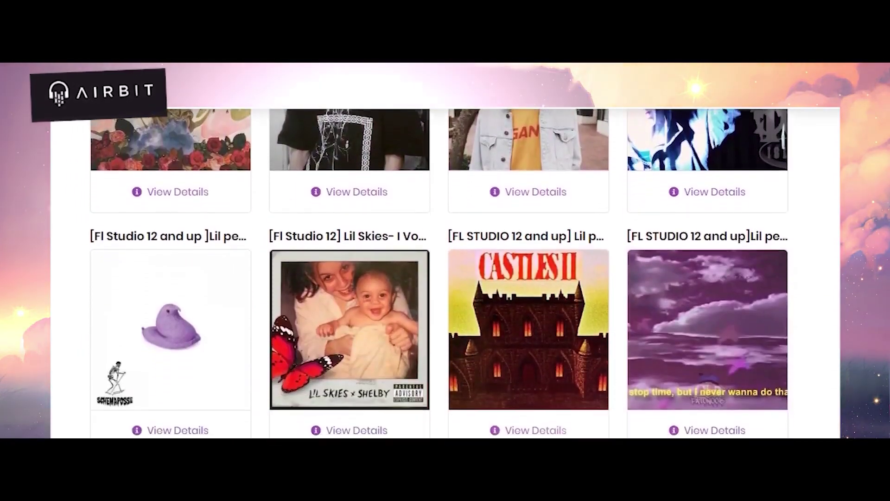
scroll(445, 274, "down", 9)
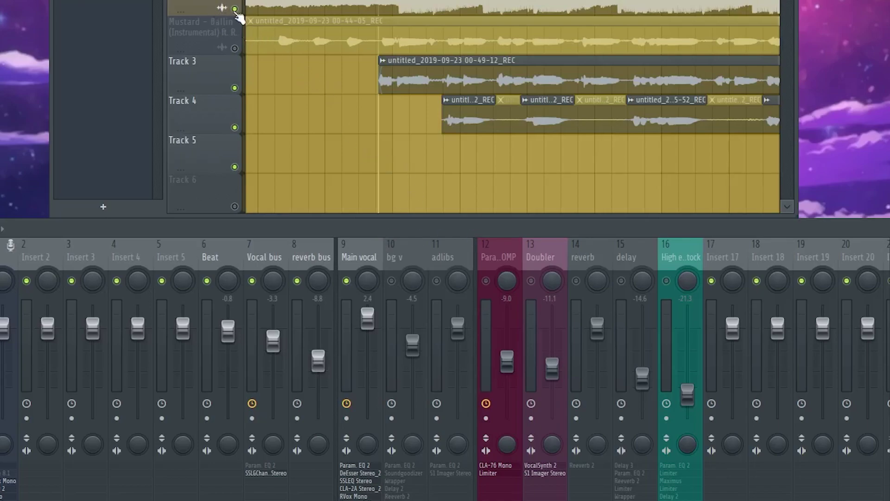
Step: Select the Main vocal insert (track 9) to reveal its plugin slots and routing
left_click(364, 250)
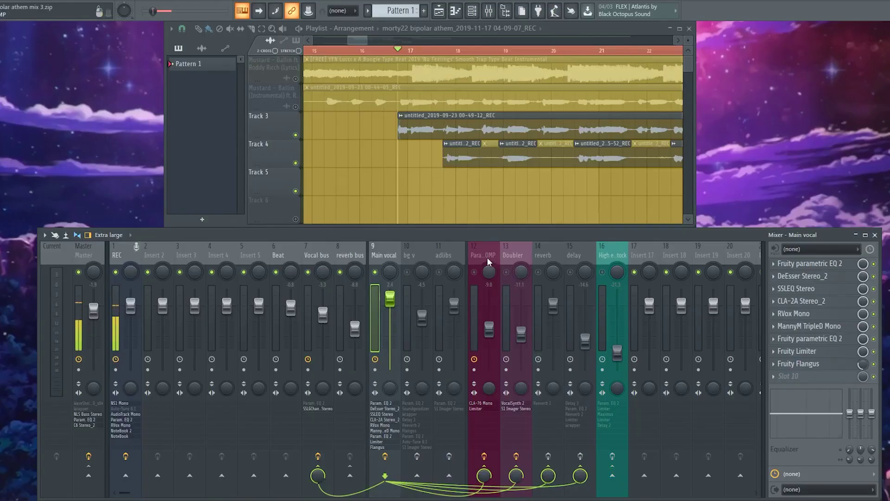
Step: Compare the Para COMP and Doubler effect chains, then reselect Main vocal to see its sends
left_click(488, 261)
left_click(510, 253)
left_click(479, 255)
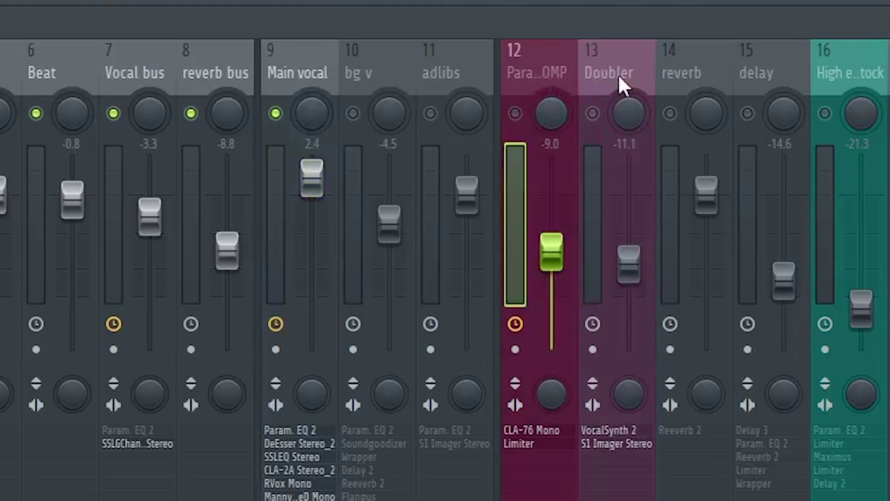
left_click(618, 74)
left_click(524, 73)
left_click(594, 76)
left_click(524, 77)
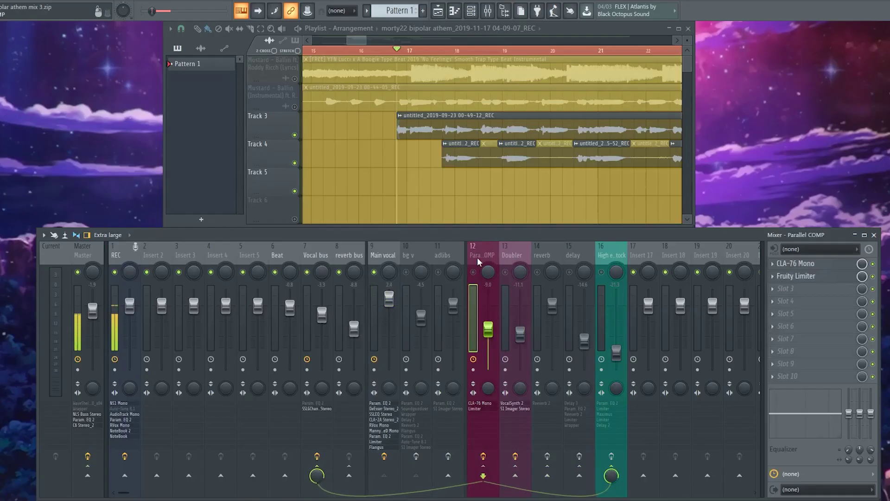
left_click(512, 258)
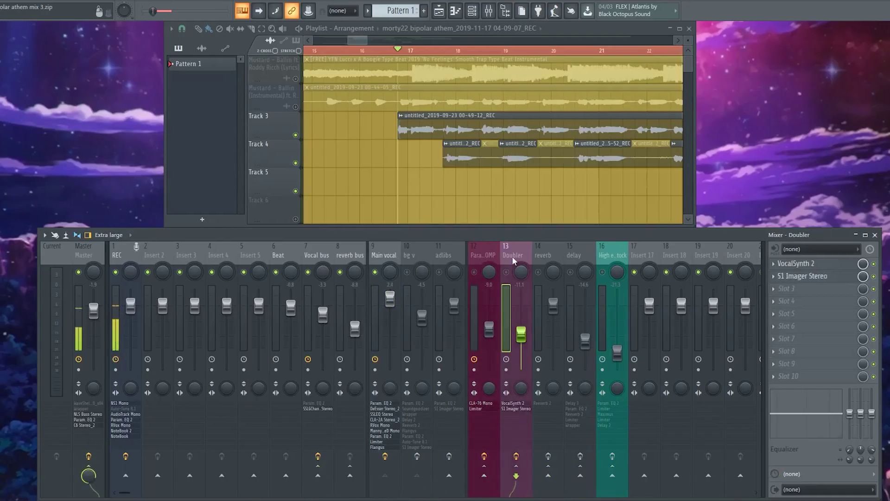
left_click(384, 256)
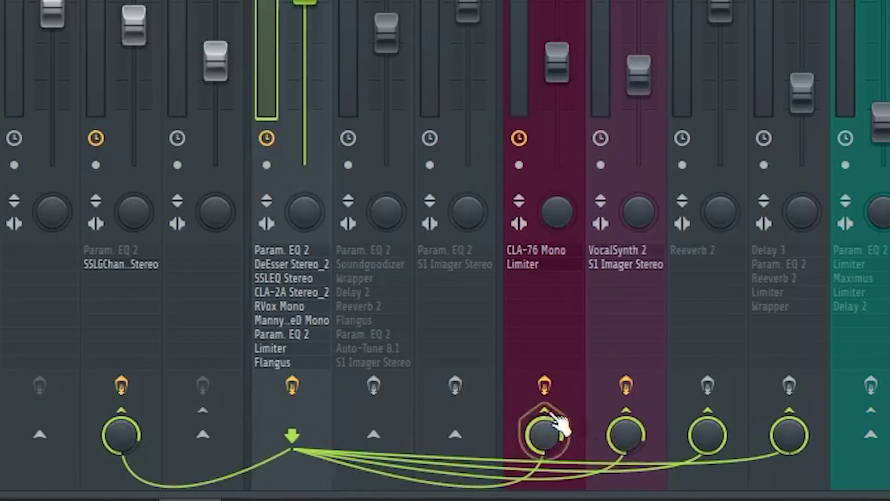
Step: Check the routing options for the send into track 12 and the Doubler track's menu
right_click(548, 420)
right_click(518, 471)
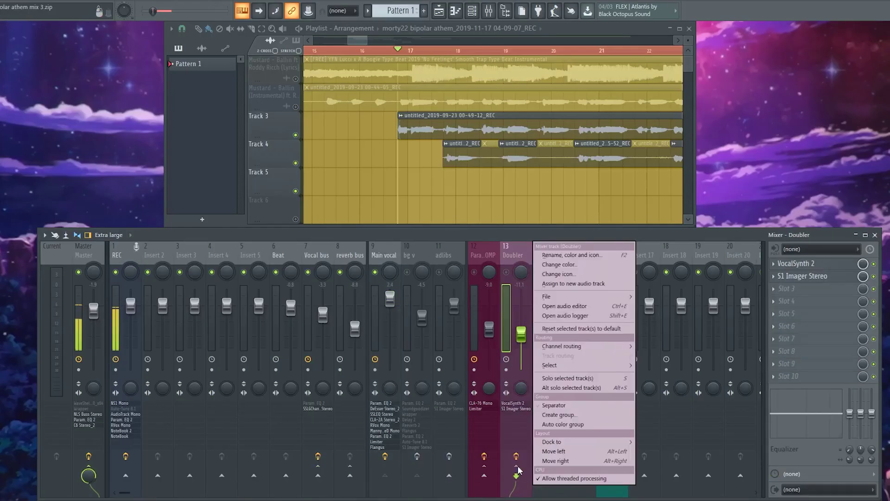
left_click(501, 266)
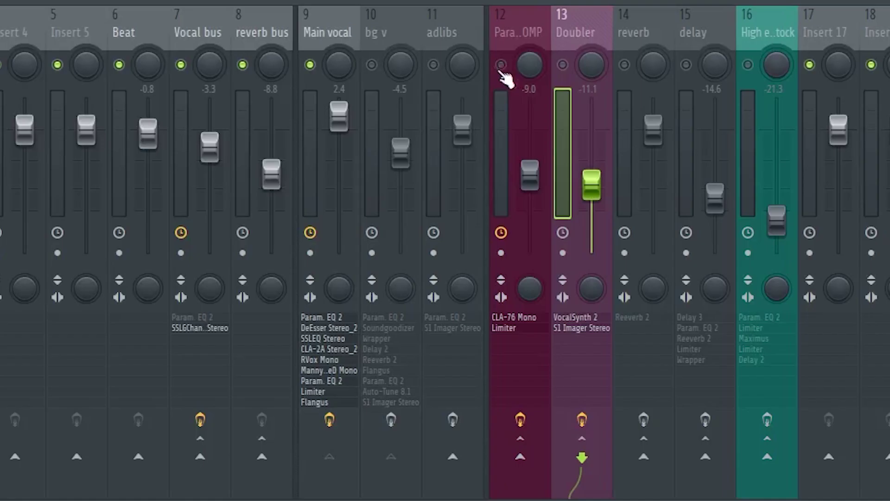
Step: Review Para COMP's CLA-76 Mono on the 'A: Start Me Up' preset, then close it
key("Left")
key("Left")
key("Left")
key("Left")
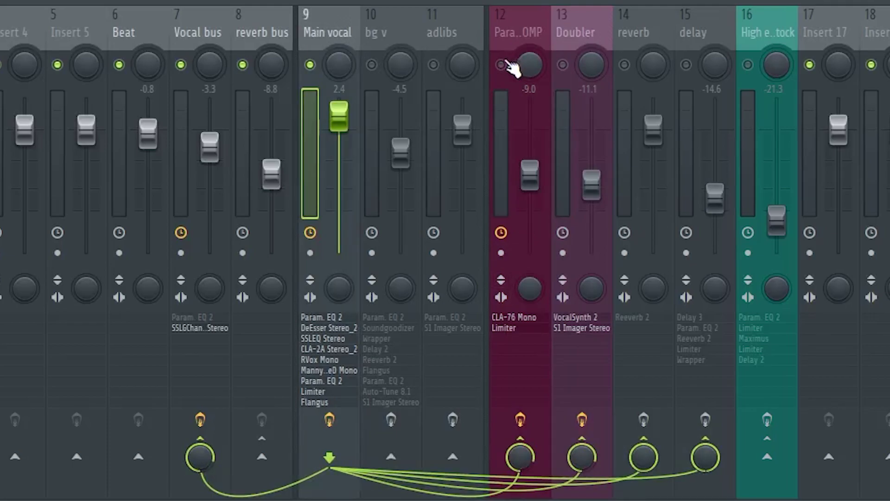
left_click(512, 67)
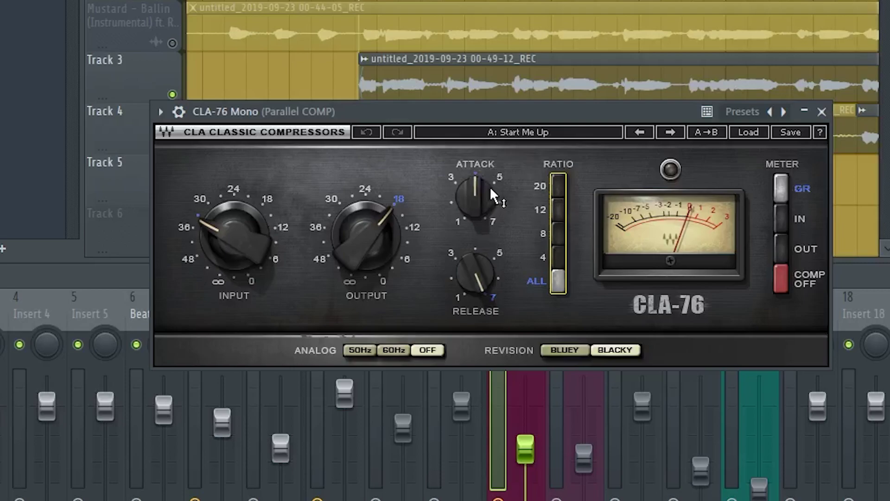
left_click(821, 113)
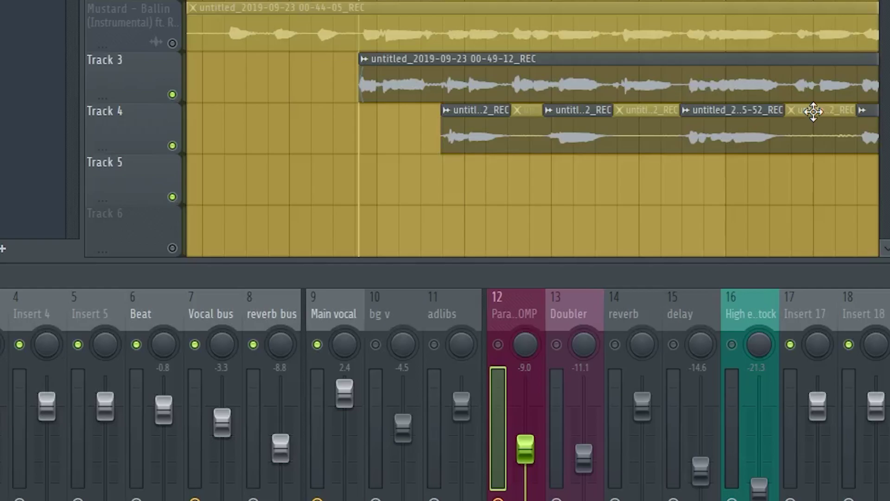
left_click(328, 310)
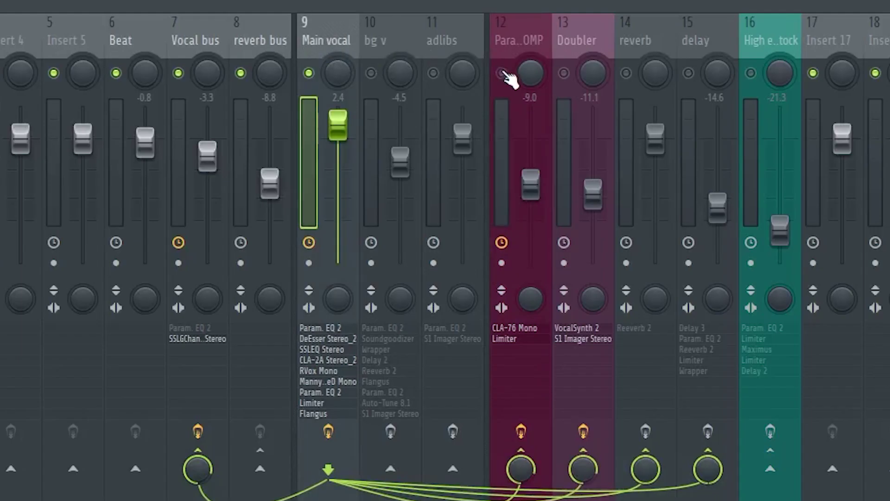
Step: Unmute Para COMP and lower its fader to -11.0 dB
left_click(502, 73)
left_click_drag(531, 184, 530, 261)
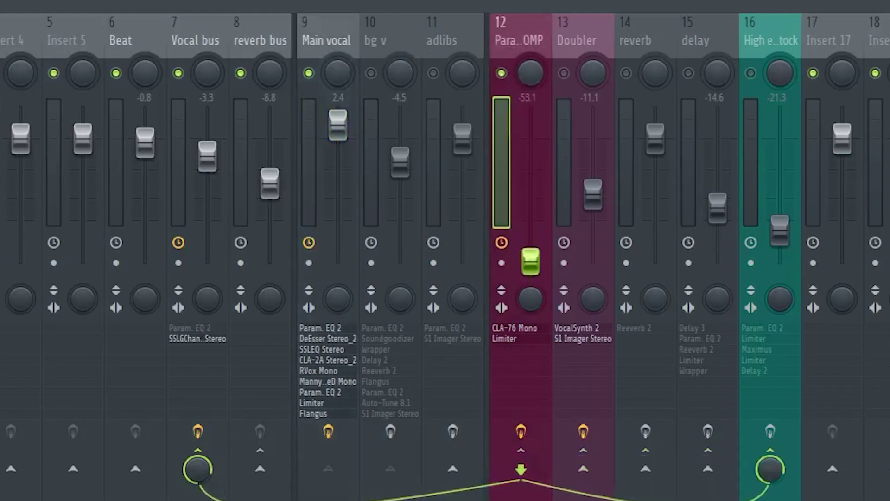
left_click_drag(537, 211, 539, 271)
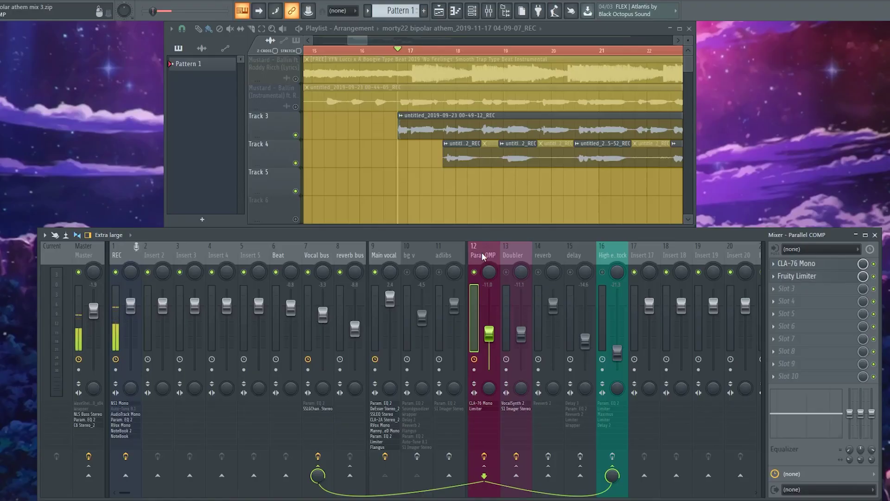
left_click(554, 261)
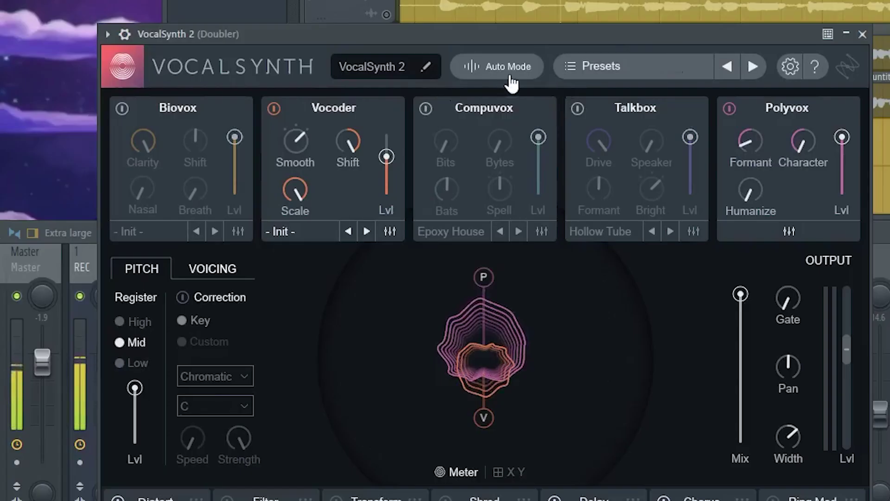
Step: Browse VocalSynth 2 presets, start playback, and raise the Doubler fader to -10.7
left_click(660, 65)
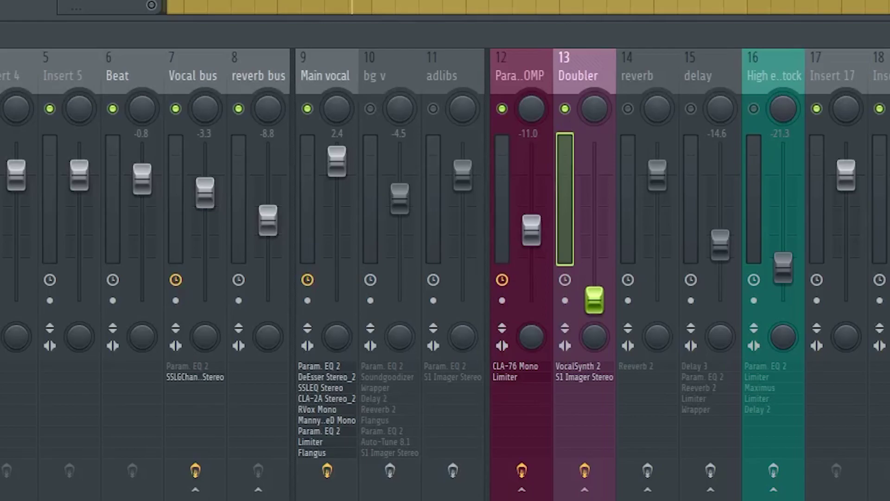
key("space")
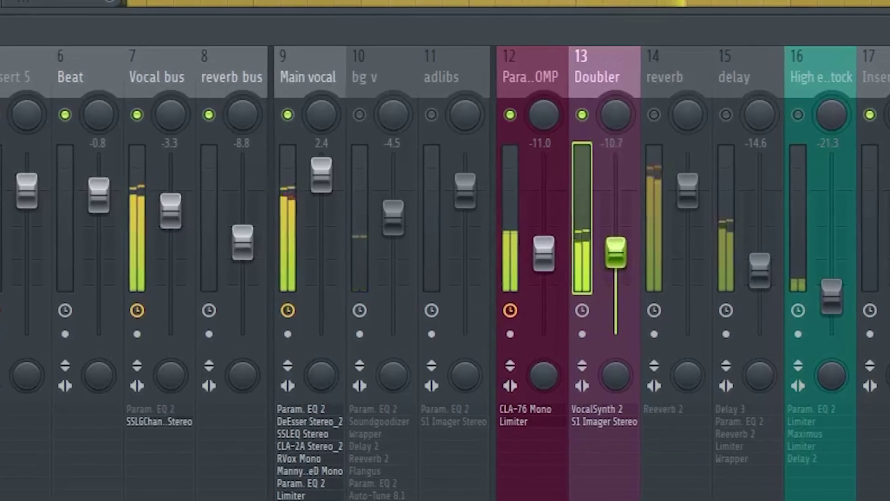
left_click_drag(610, 246, 615, 257)
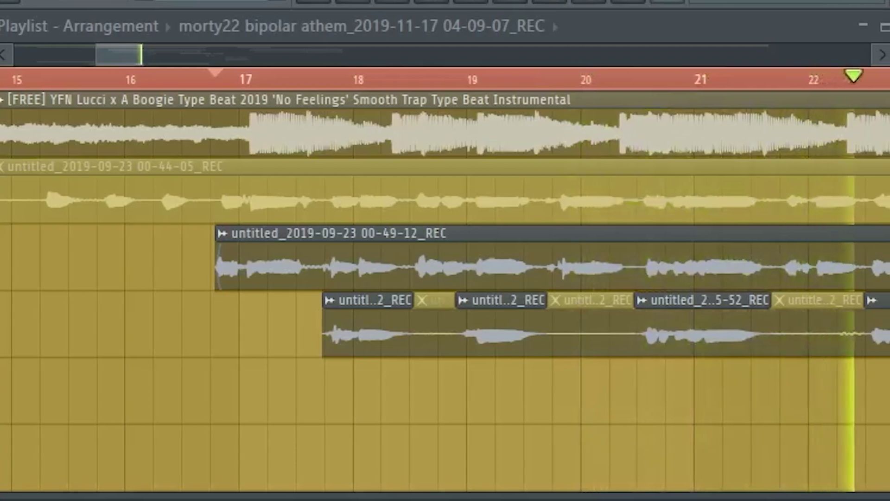
Step: Zoom the playlist out to bar 28 while auditioning the vocals, then stop playback
scroll(457, 459, "down", 4)
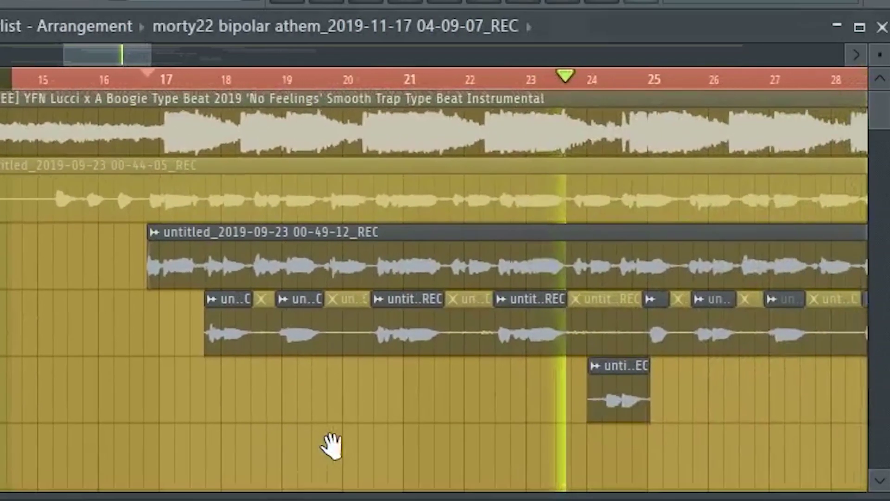
key("space")
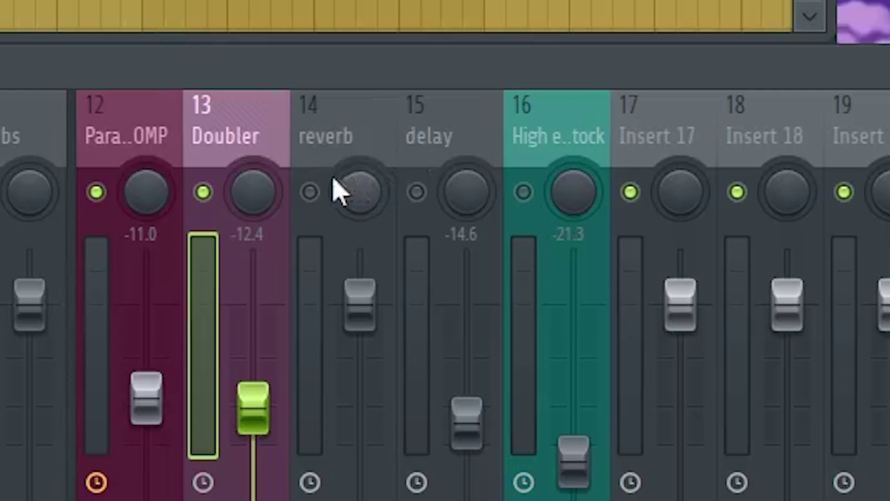
Step: Enable the reverb, delay and insert 16 channels and listen to the mix before stopping
left_click(439, 166)
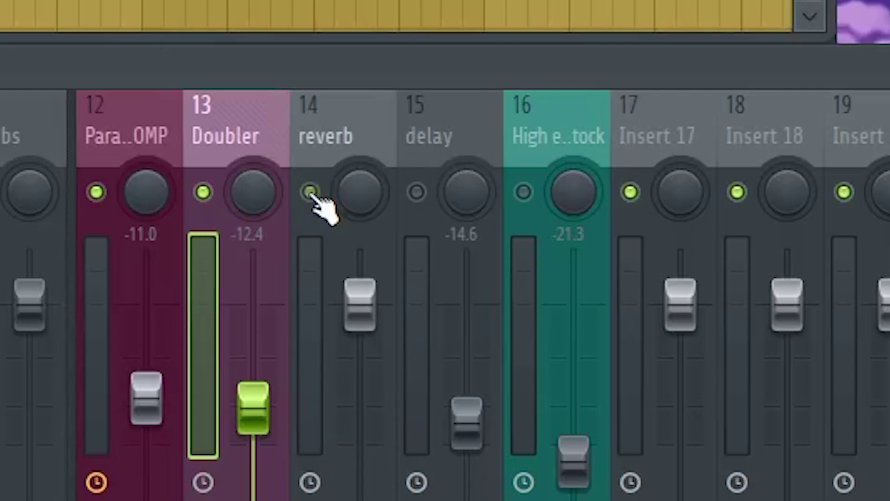
left_click(545, 166)
left_click(541, 150)
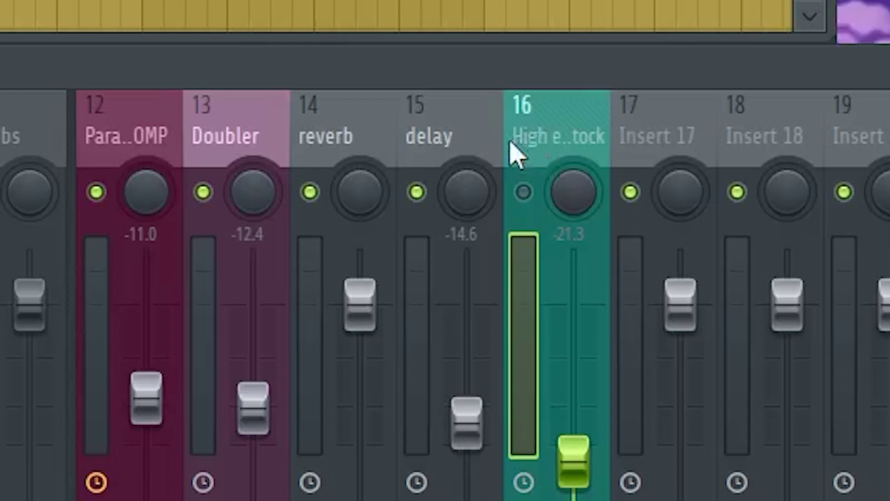
left_click(523, 192)
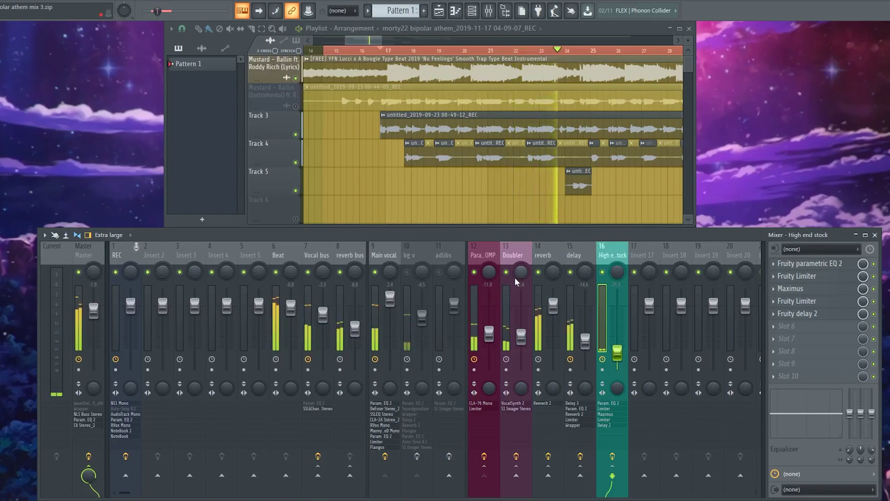
key("space")
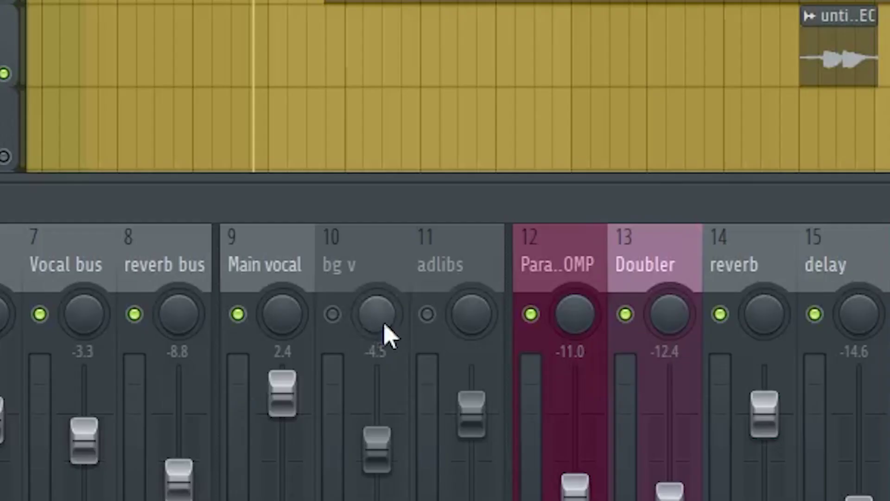
Step: Unmute bg v and adlibs, stop playback, and open NLS Buss Stereo on the Master bus
left_click(333, 314)
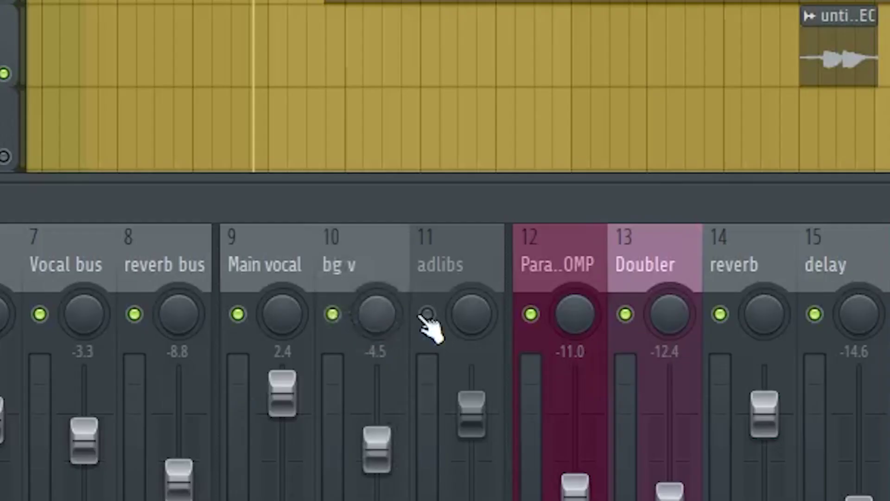
left_click(427, 314)
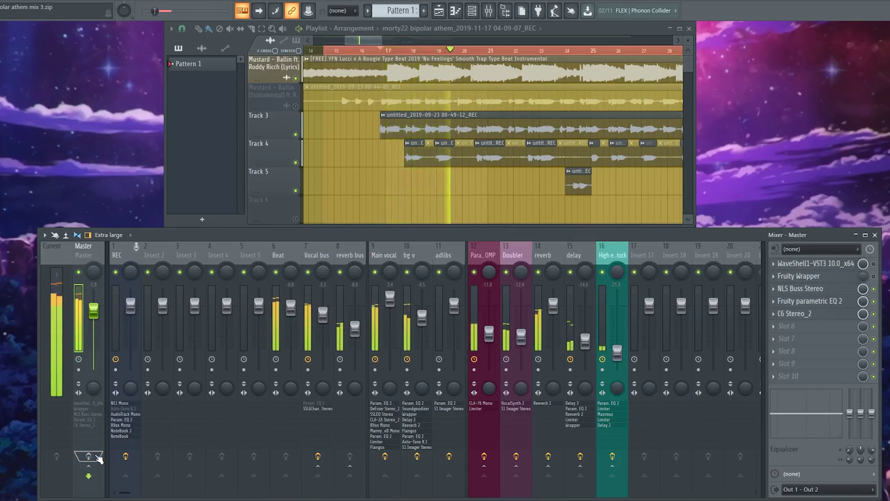
key("space")
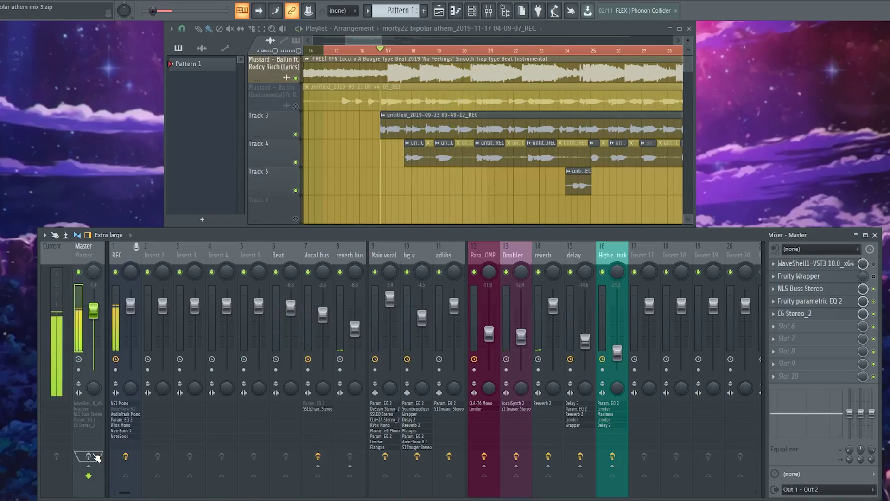
left_click(95, 454)
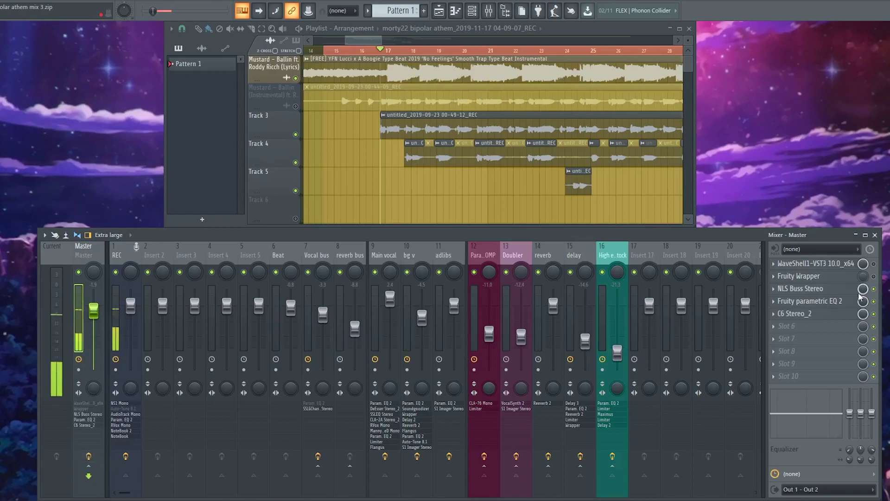
left_click(811, 288)
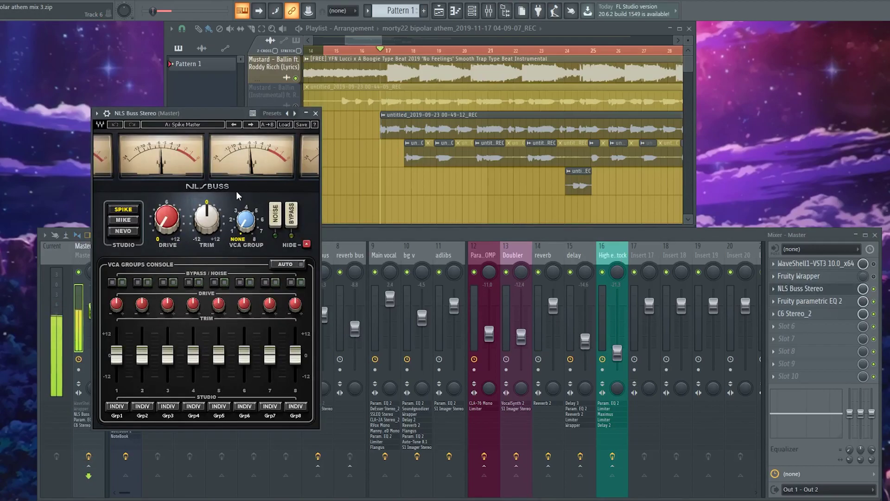
Step: Move the NLS Buss Stereo window aside, close it, and open Master's C6 Stereo_2 compressor
left_click_drag(219, 114, 311, 113)
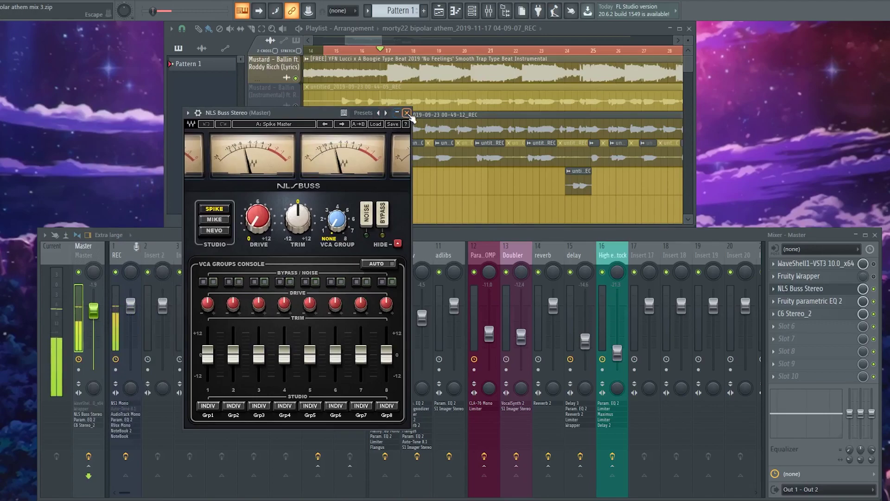
left_click(408, 114)
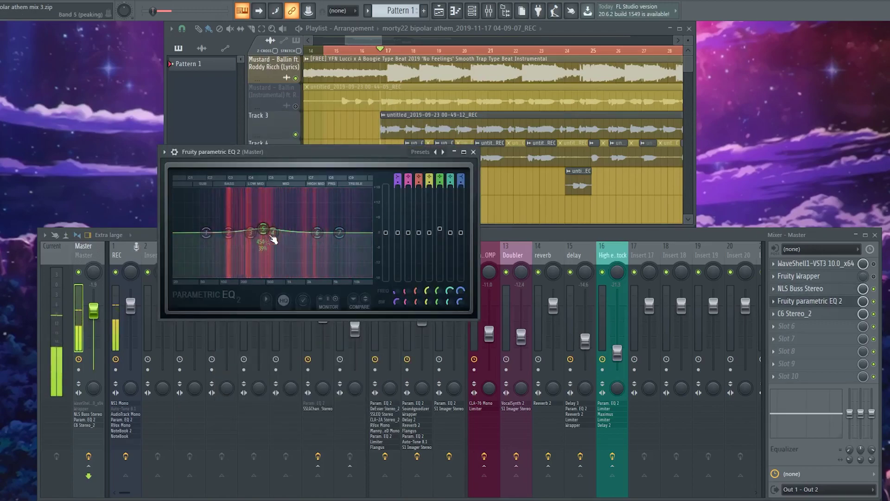
left_click(795, 314)
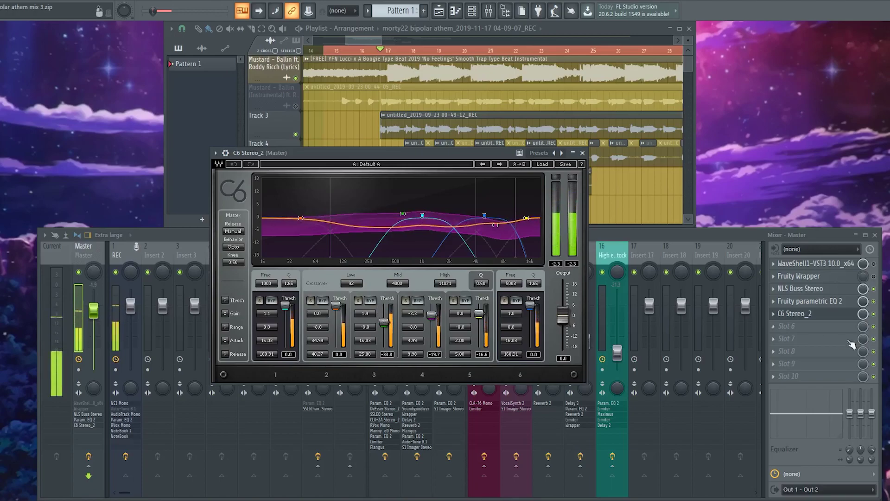
Step: Bring the mixer forward and close the C6 Stereo_2 plugin window
left_click(879, 318)
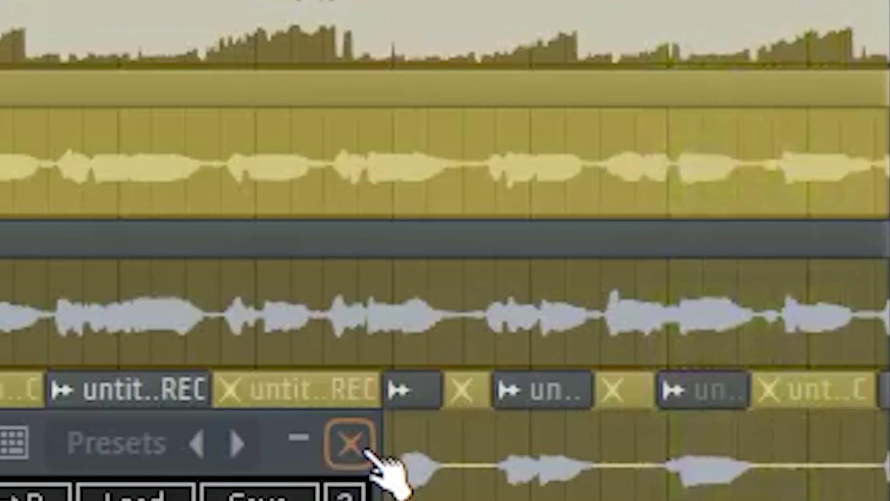
left_click(344, 449)
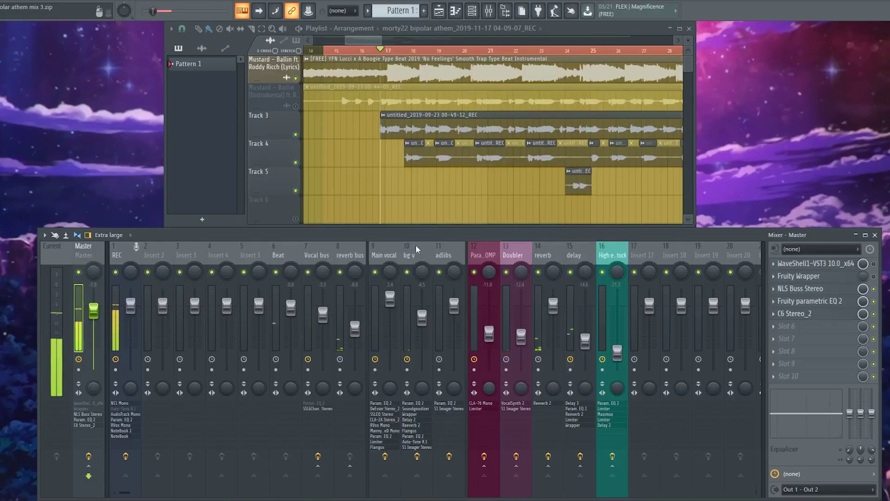
Step: Select mixer insert 9, Main vocal, to show its FX slots and send routing
left_click(384, 253)
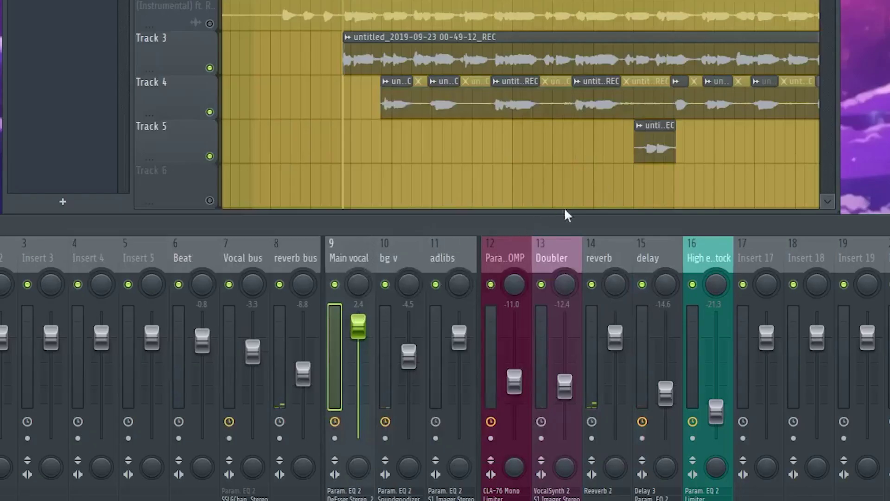